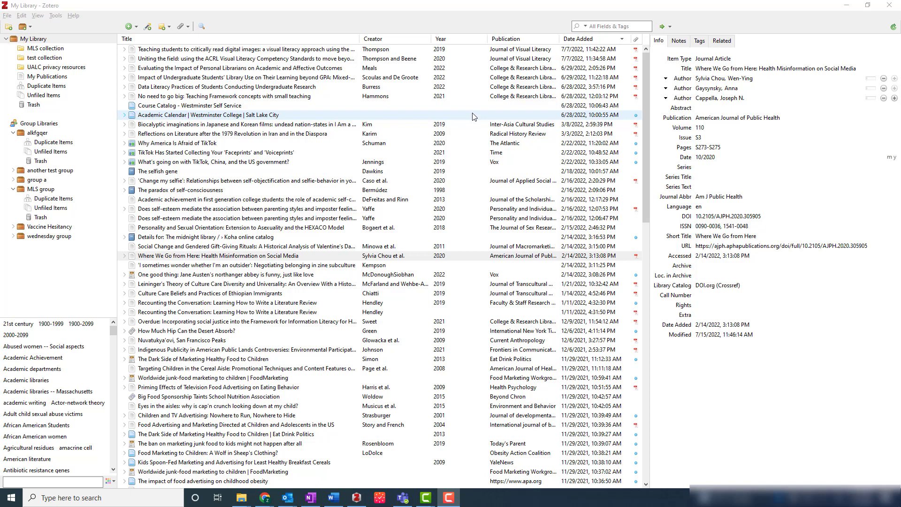
# - Switch to Word and start a Zotero citation after "research", using American Psychological Association (APA) 7th edition style
pyautogui.click(484, 19)
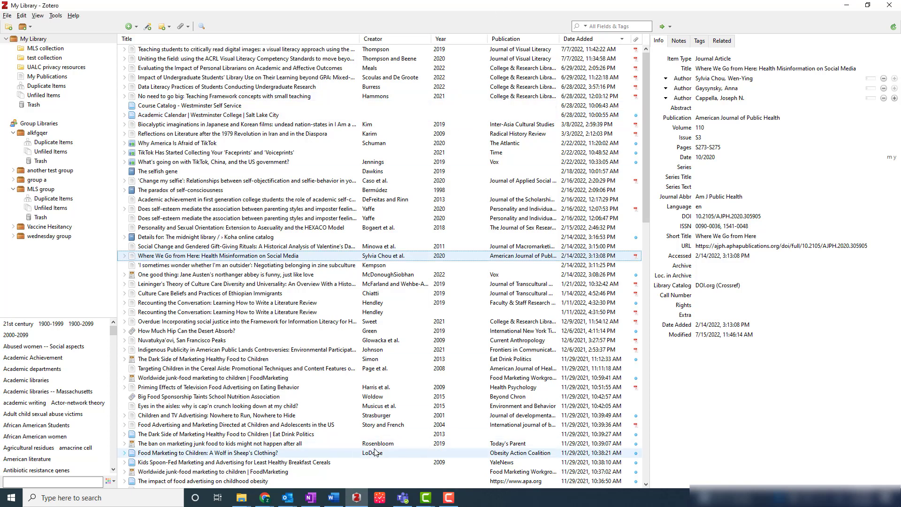
pyautogui.click(334, 497)
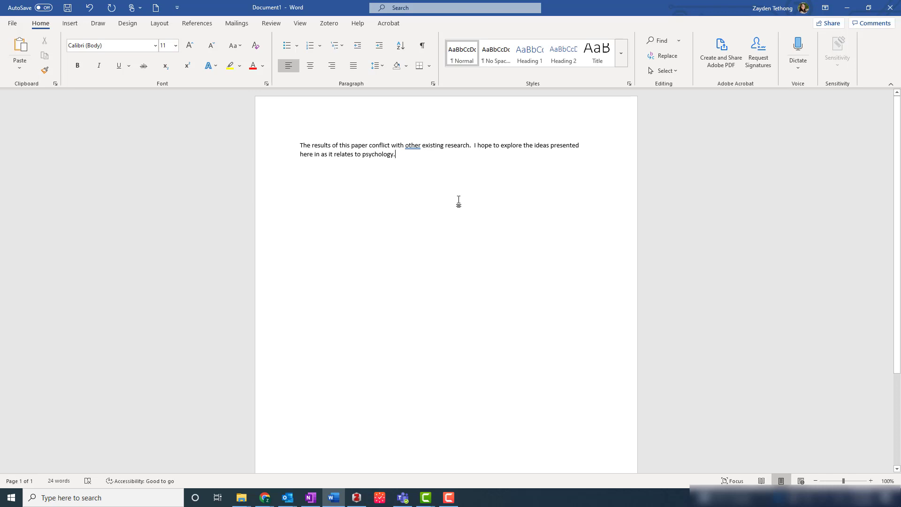
pyautogui.click(330, 23)
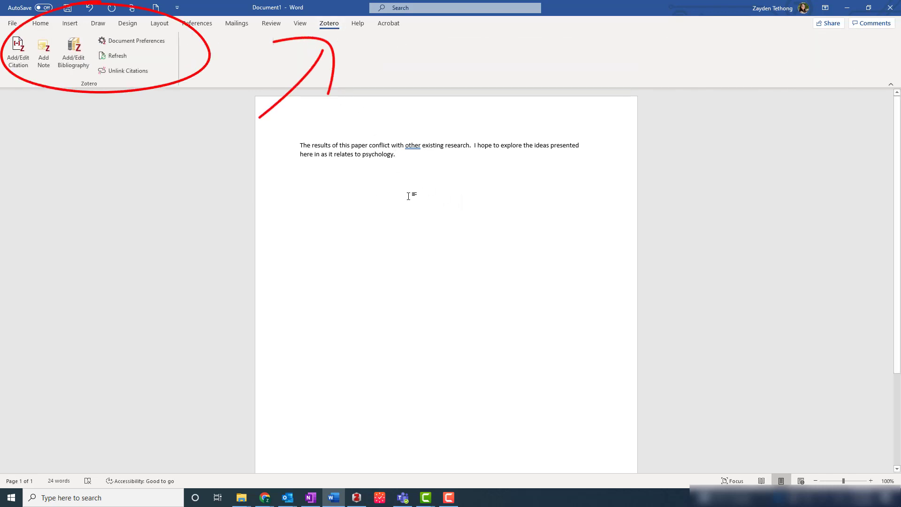
pyautogui.click(470, 145)
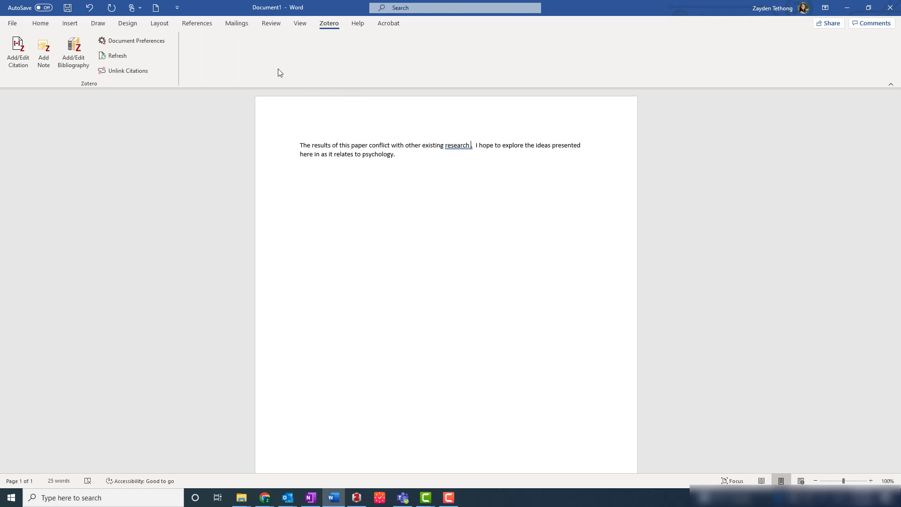
pyautogui.click(24, 52)
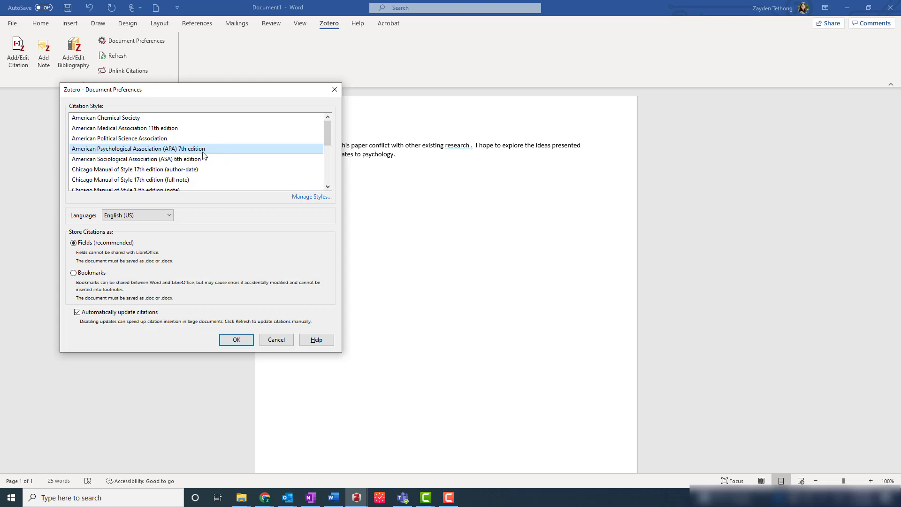
pyautogui.click(243, 341)
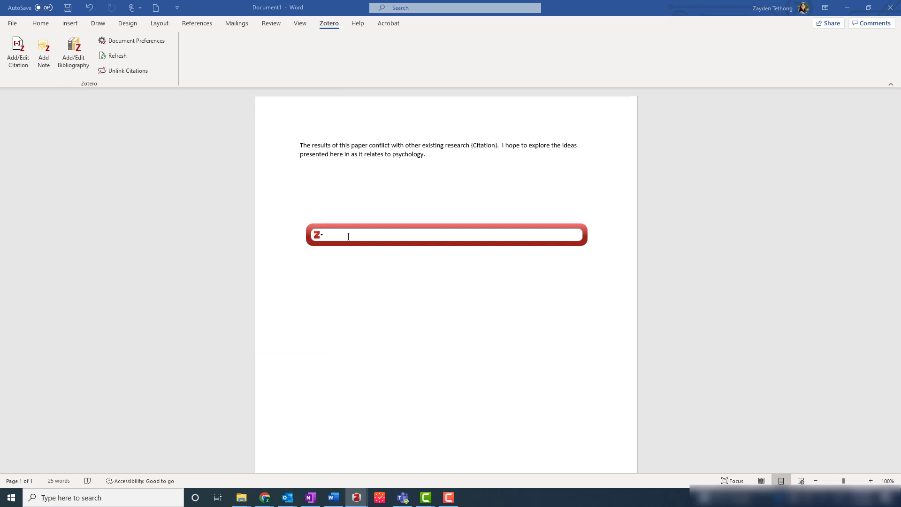
# - Cite the 2020 article "Where We Go from Here: Health Misinformation on Social Media" at the end of the first sentence
pyautogui.write('syl')
pyautogui.click(358, 278)
pyautogui.press('Return')
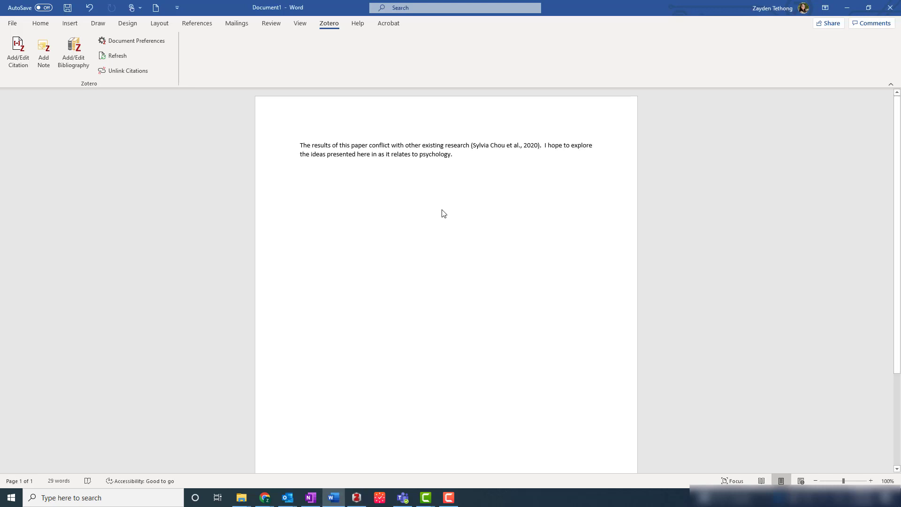
# - Search for "north" and cite "One good thing: Jane Austen's northanger abbey is funny, just like love", page 2, after "psychology"
pyautogui.click(451, 154)
pyautogui.click(18, 51)
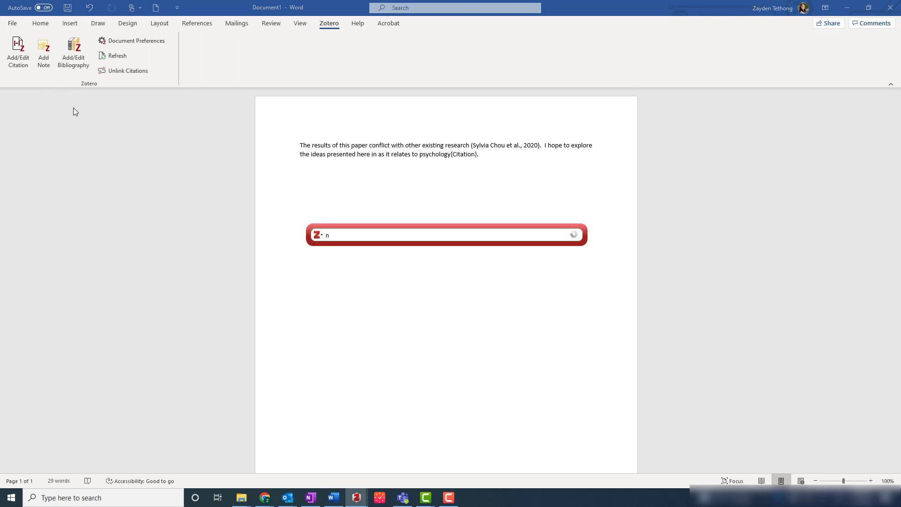
pyautogui.write('north')
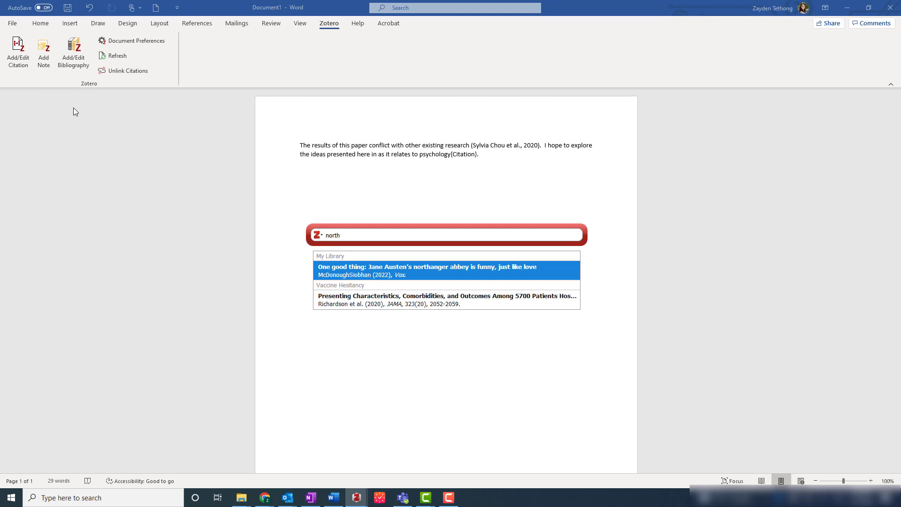
pyautogui.click(358, 270)
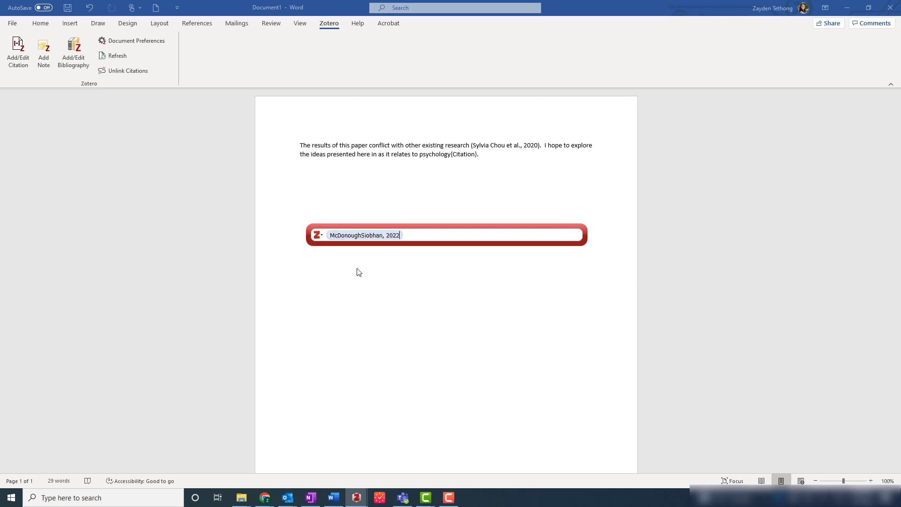
pyautogui.click(378, 236)
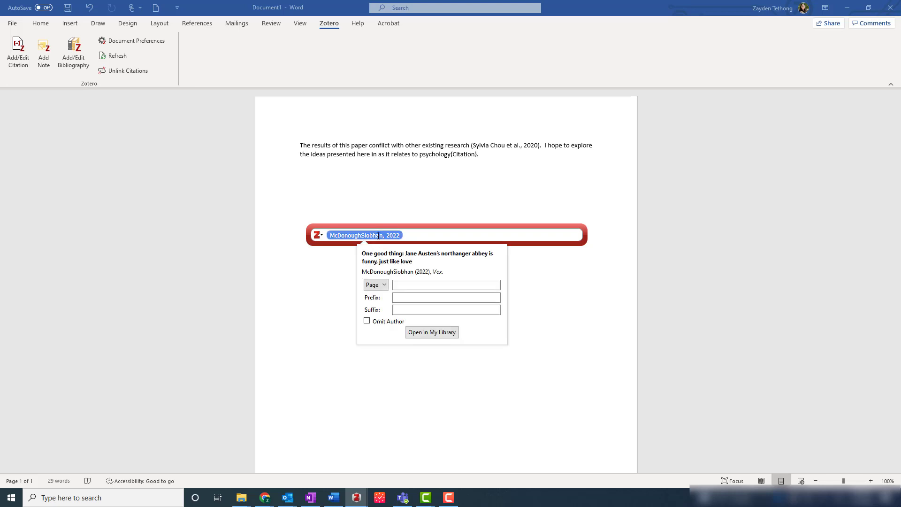
pyautogui.click(413, 285)
pyautogui.write('2')
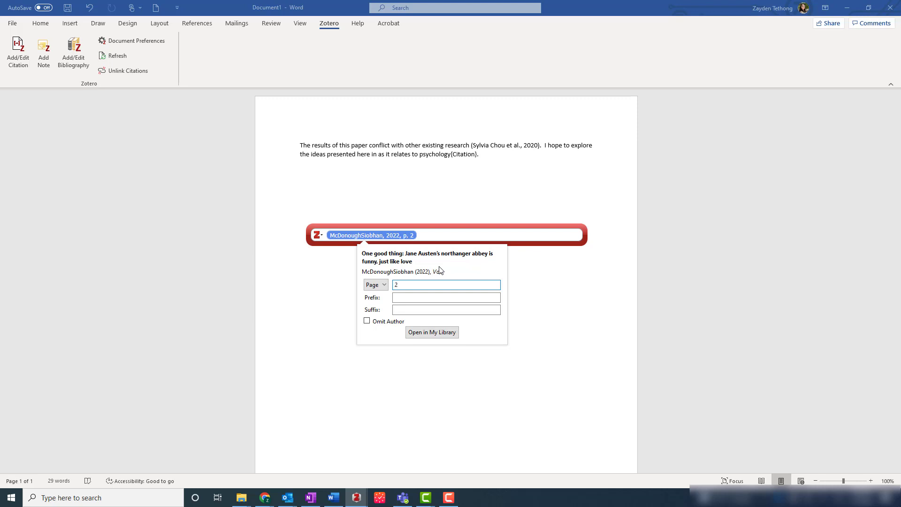
pyautogui.press('Return')
pyautogui.press('Return')
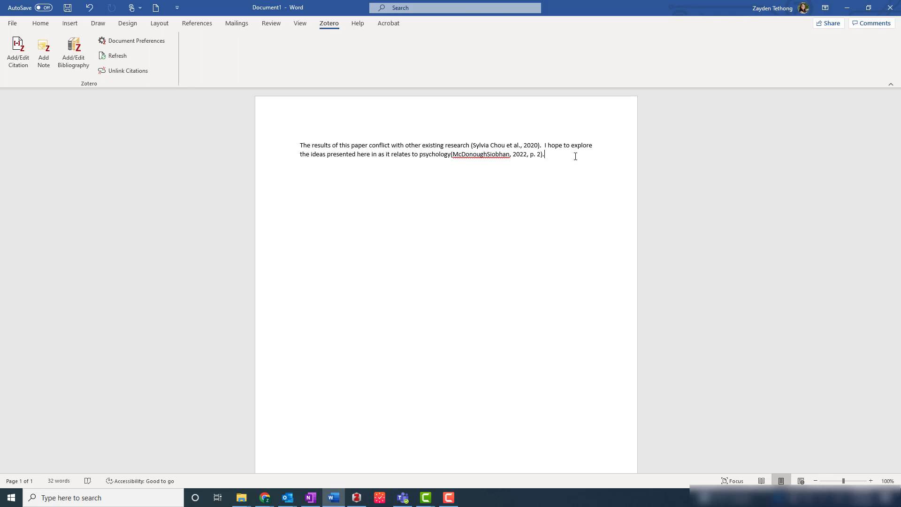
# - Insert a Zotero bibliography of the cited sources below the paragraph
pyautogui.hotkey('ctrl', 'z')
pyautogui.click(69, 64)
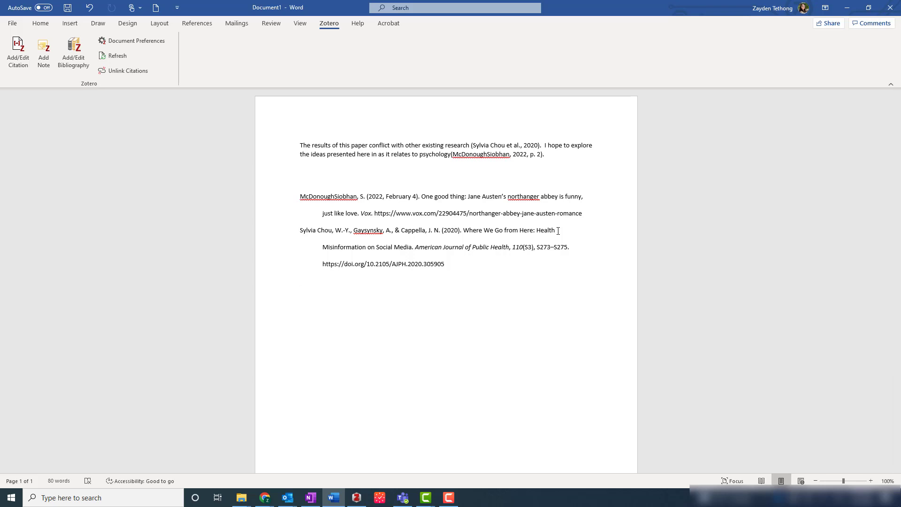
pyautogui.click(542, 154)
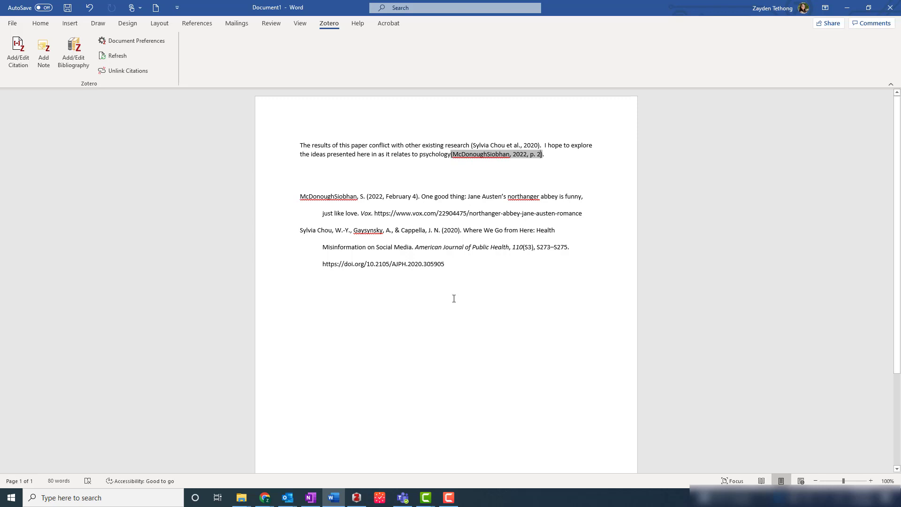
# - Switch to the Zotero library and convert the title of "Where We Go from Here: Health Misinformation on Social Media" to sentence case
pyautogui.moveTo(356, 497)
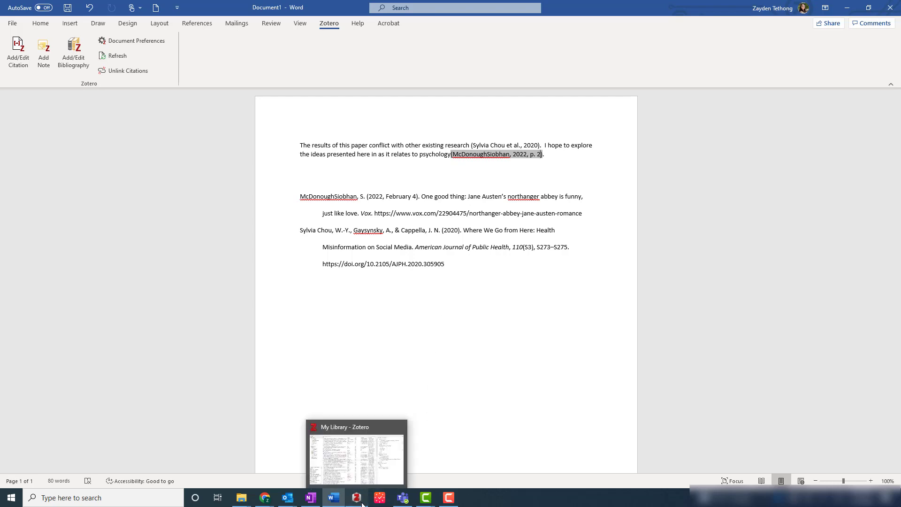
pyautogui.click(345, 453)
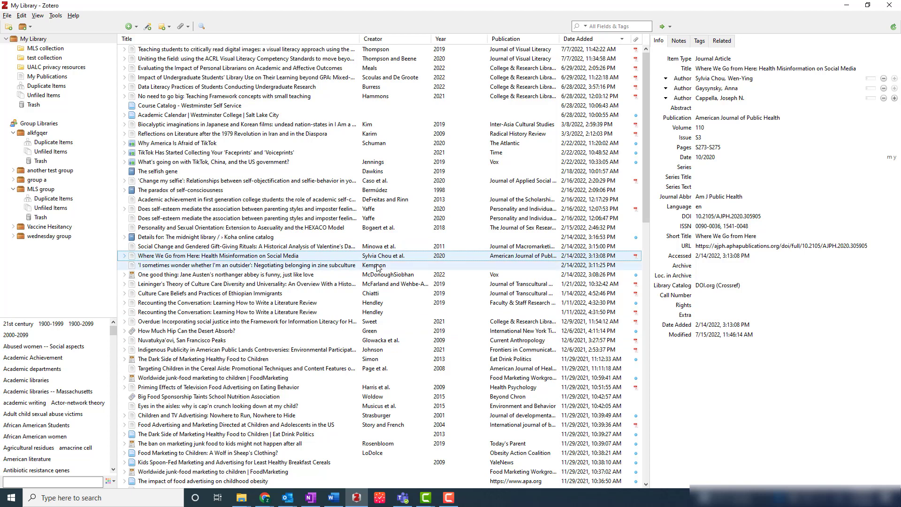
pyautogui.click(765, 138)
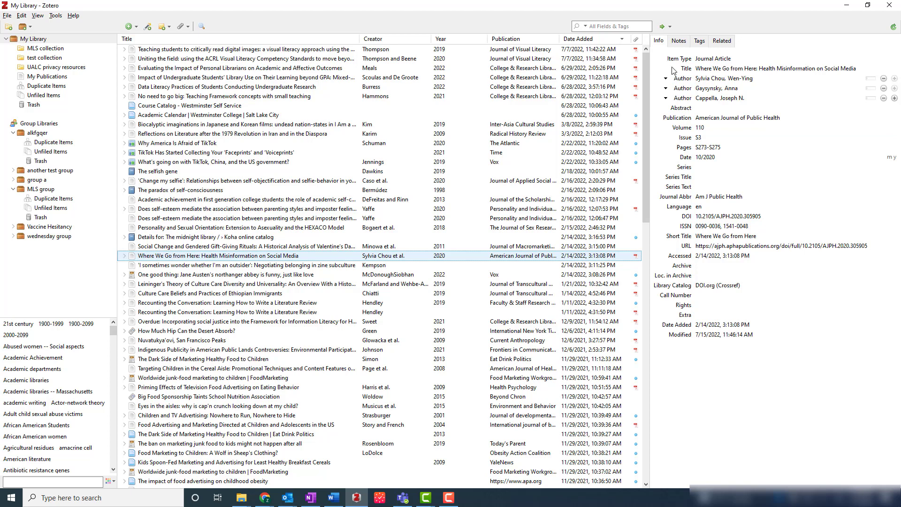
pyautogui.click(712, 71)
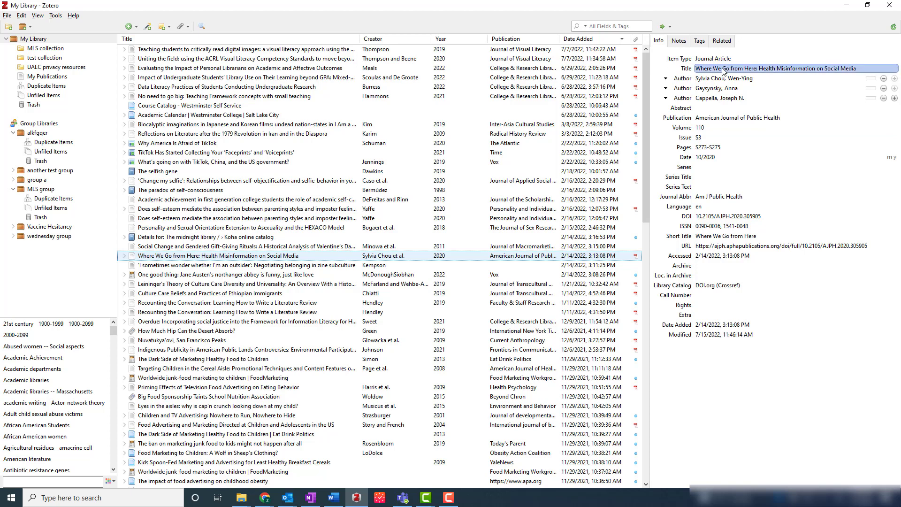
pyautogui.rightClick(723, 70)
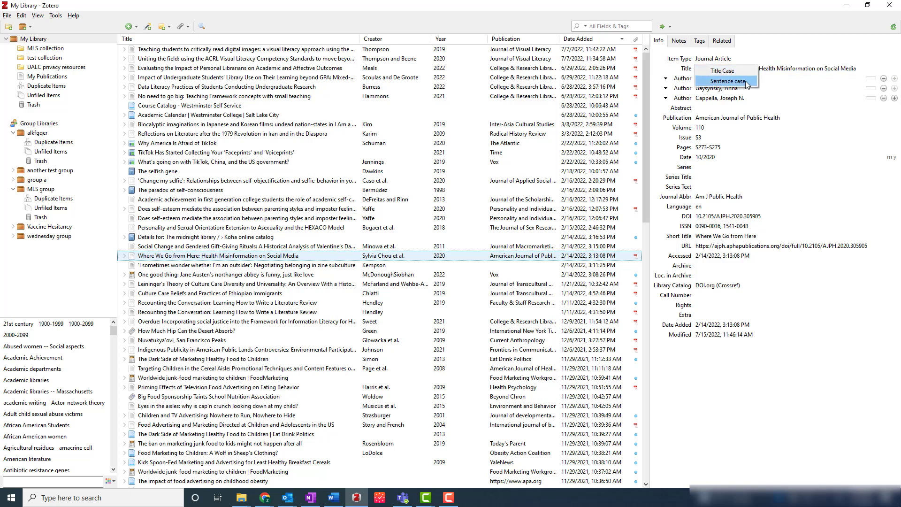
pyautogui.click(747, 83)
pyautogui.click(812, 79)
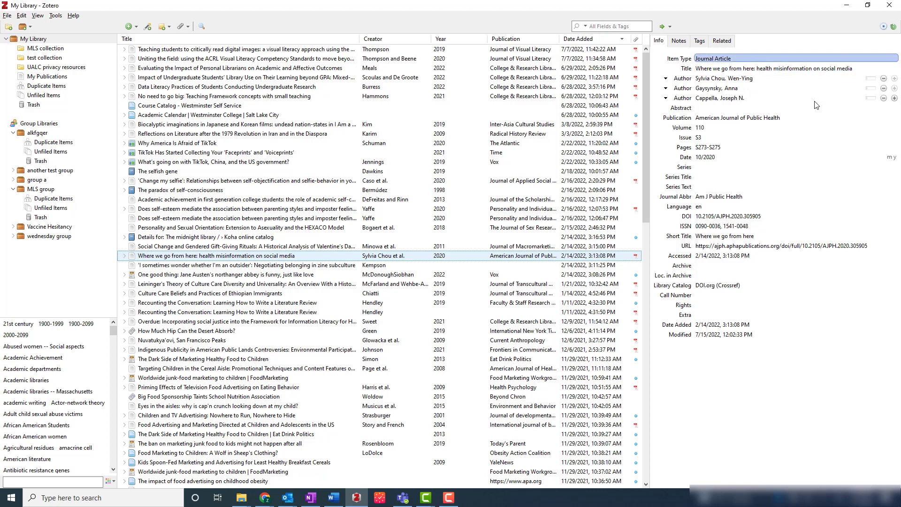
# - Remove the first name appended to the author's last name in the "One good thing" blog post entry
pyautogui.click(384, 277)
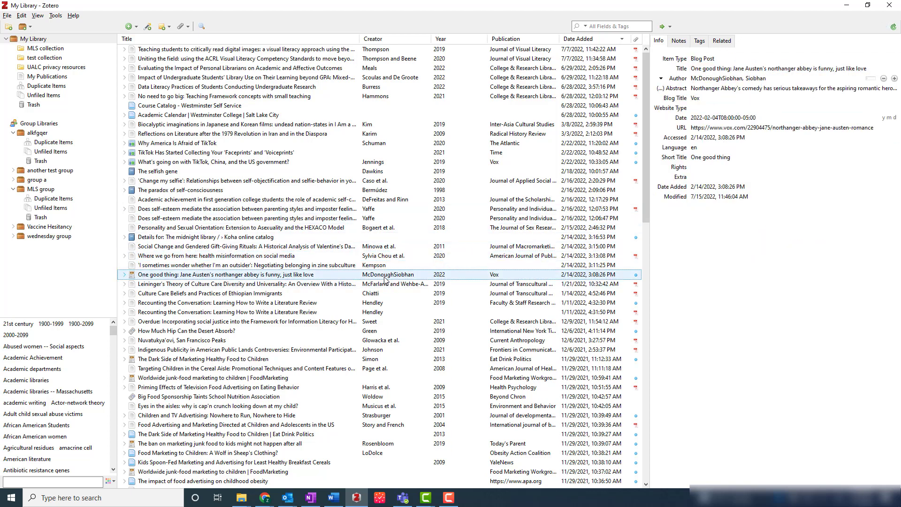
pyautogui.click(717, 79)
pyautogui.click(702, 80)
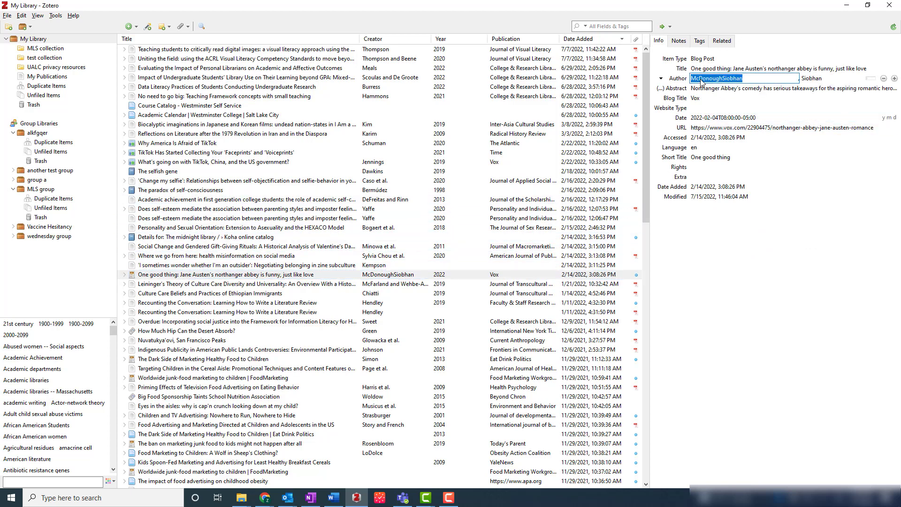
pyautogui.click(769, 78)
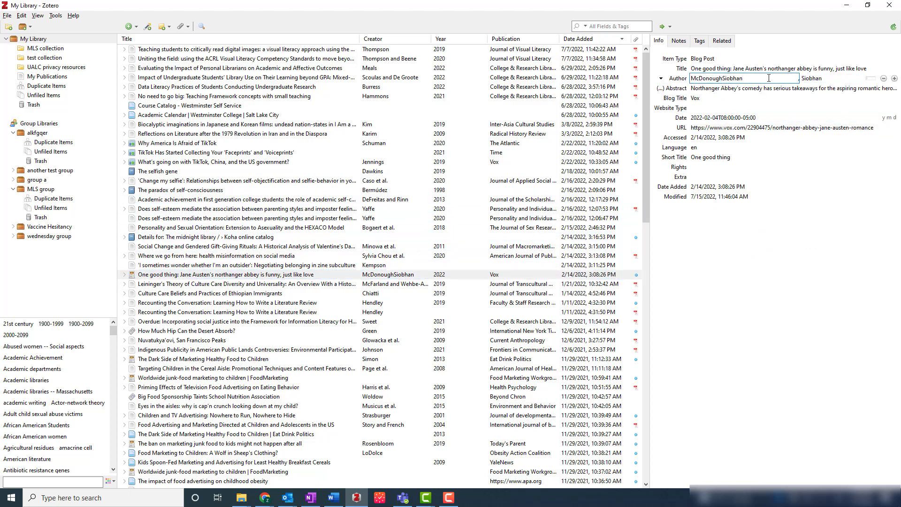
pyautogui.press('BackSpace')
pyautogui.press('BackSpace')
pyautogui.press('BackSpace')
pyautogui.press('BackSpace')
pyautogui.press('BackSpace')
pyautogui.press('BackSpace')
pyautogui.press('BackSpace')
pyautogui.click(663, 64)
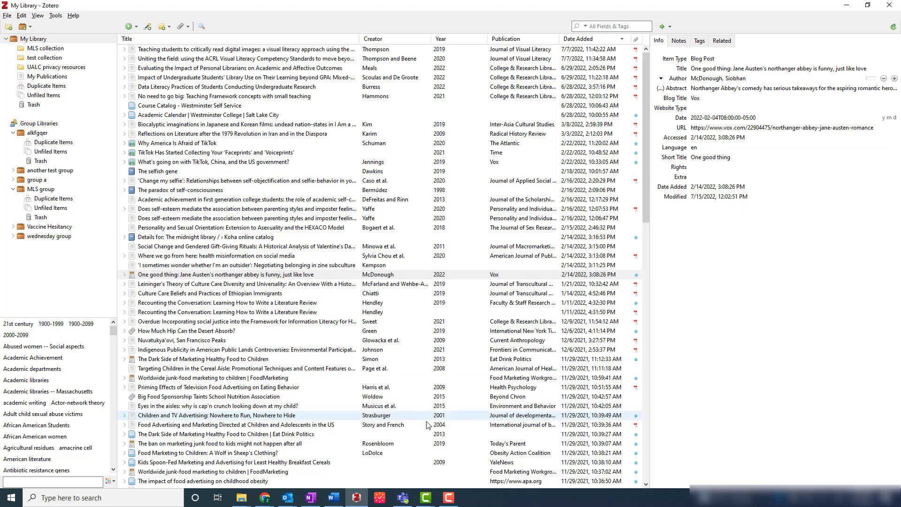
# - Switch back to Word and refresh the Zotero citations and bibliography with the corrected library data
pyautogui.click(334, 497)
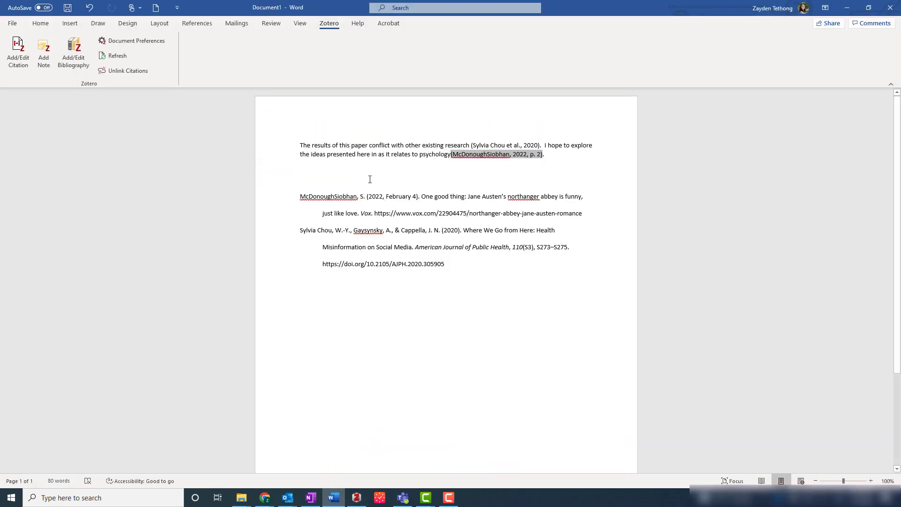
pyautogui.click(305, 171)
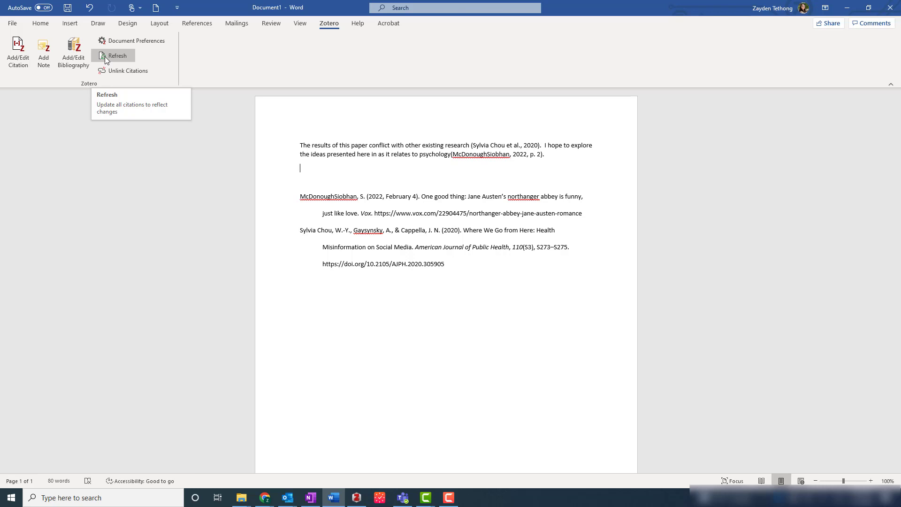
pyautogui.click(123, 60)
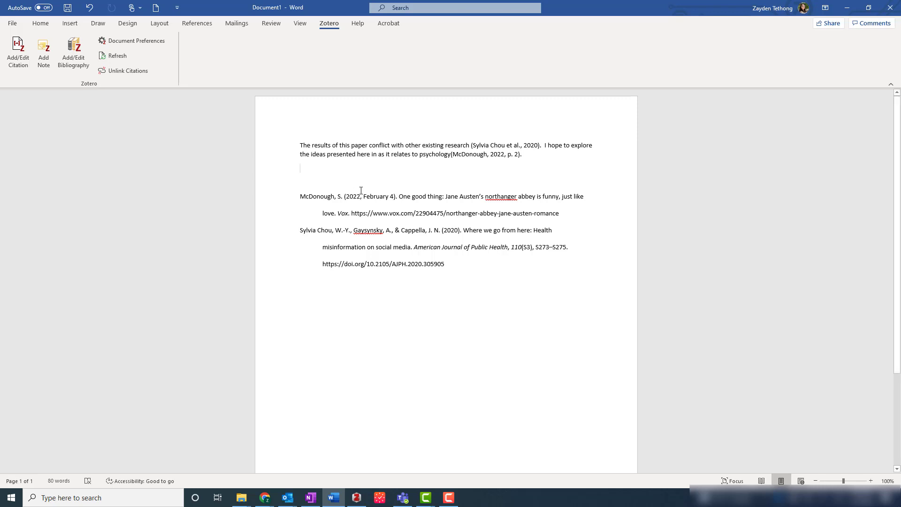
# - Change the document's citation style to IEEE
pyautogui.click(153, 41)
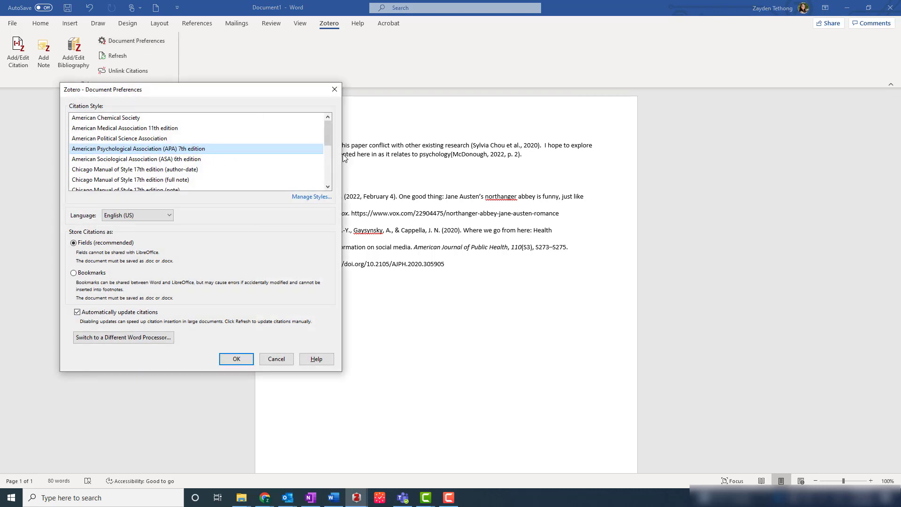
pyautogui.moveTo(329, 137); pyautogui.dragTo(329, 161)
pyautogui.click(98, 161)
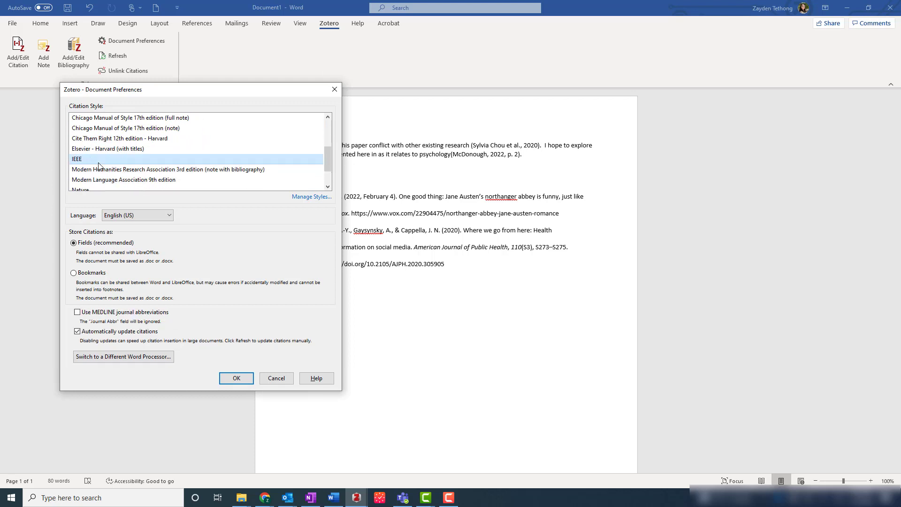
pyautogui.click(235, 378)
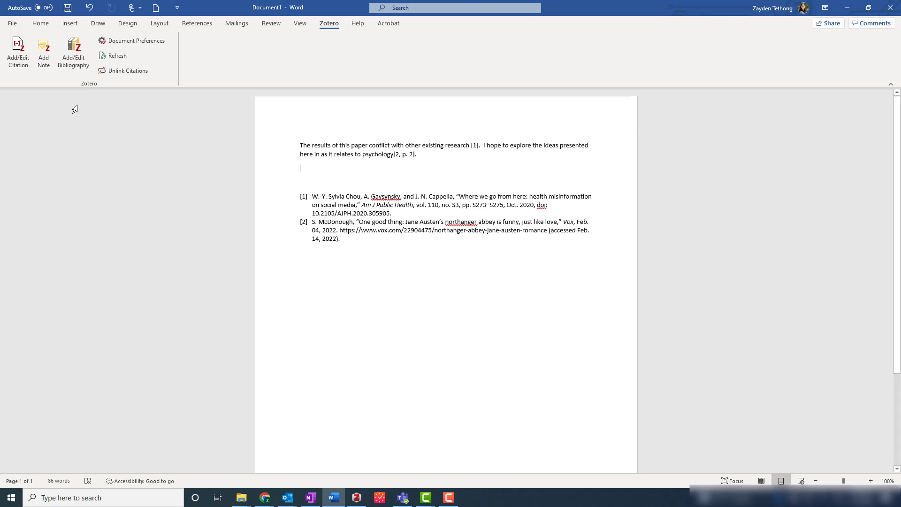
# - Insert the Zotero note "this note is about my paper on japanese materials" below the paragraph
pyautogui.click(45, 55)
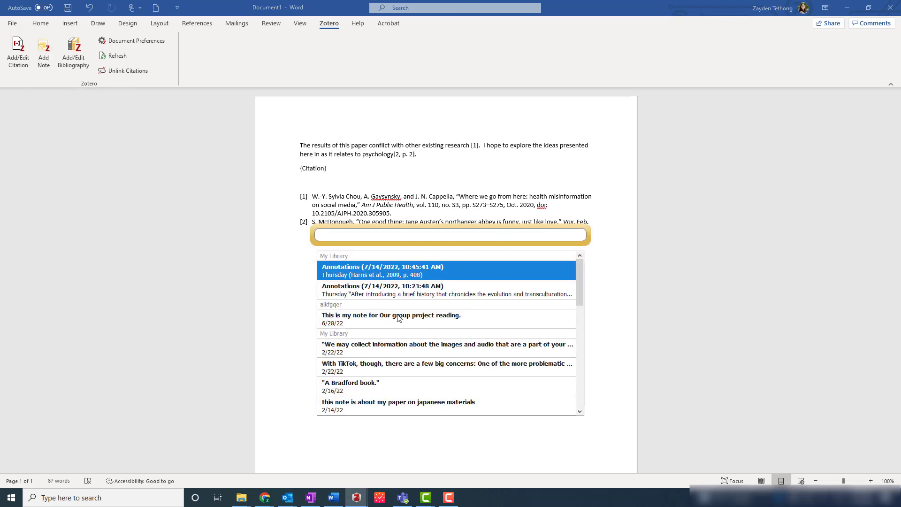
pyautogui.scroll(-1, 411, 349)
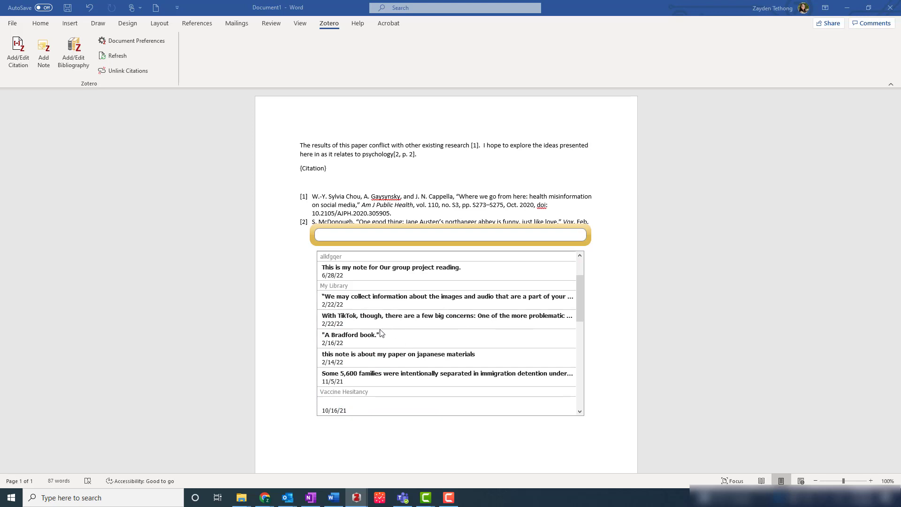
pyautogui.click(392, 357)
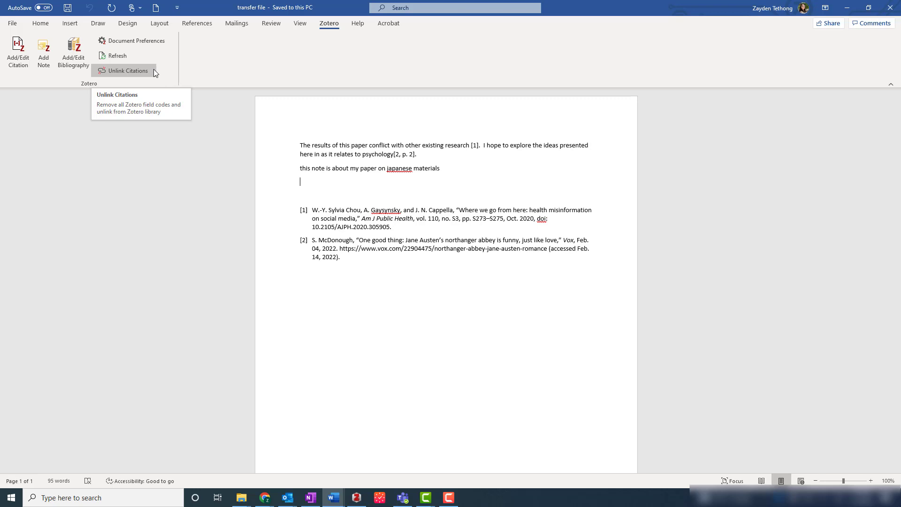
# - Unlink the document's citations from the Zotero library
pyautogui.click(153, 71)
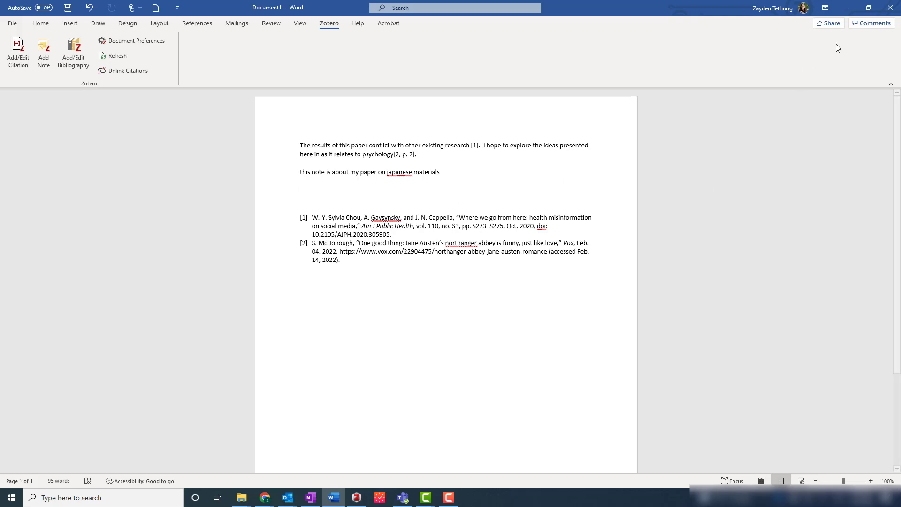
# - Switch to the Google Docs document and insert a Zotero citation for "Hunger: A memoir of (my) body" after the word "topic"
pyautogui.click(847, 8)
pyautogui.click(847, 6)
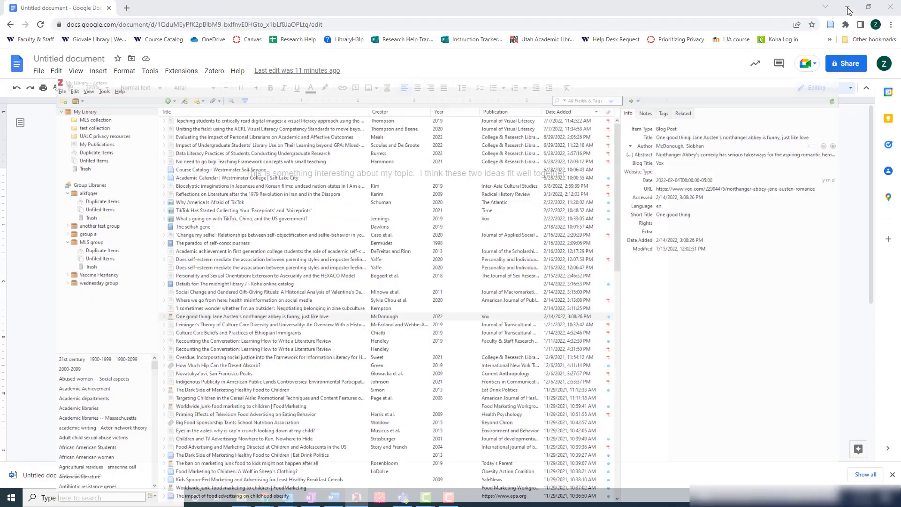
pyautogui.click(413, 175)
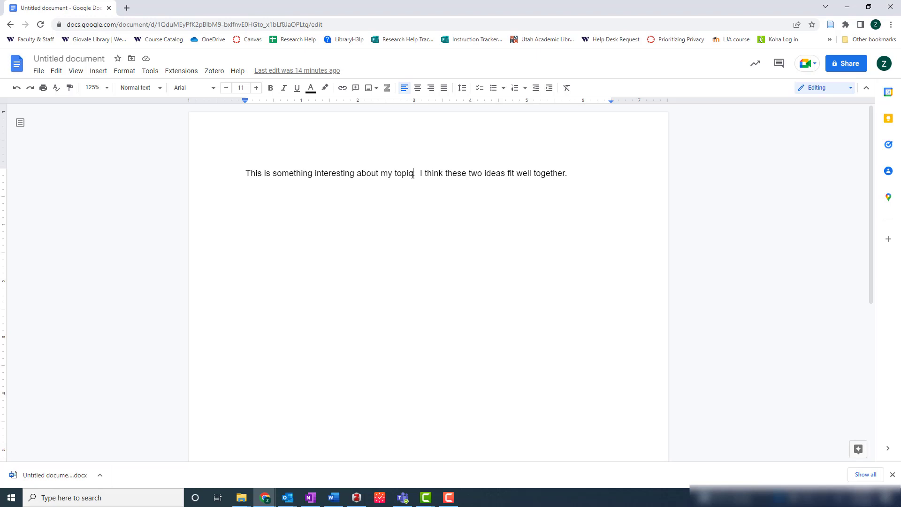
pyautogui.click(212, 71)
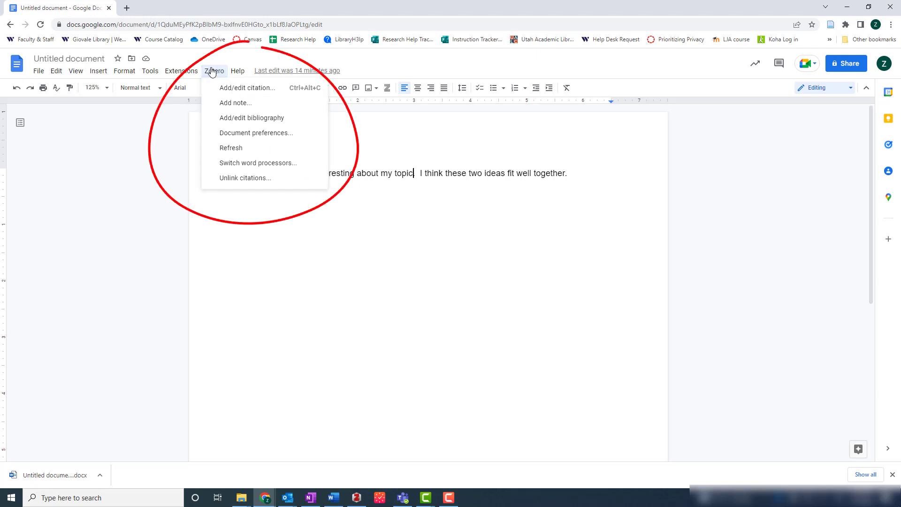
pyautogui.click(256, 88)
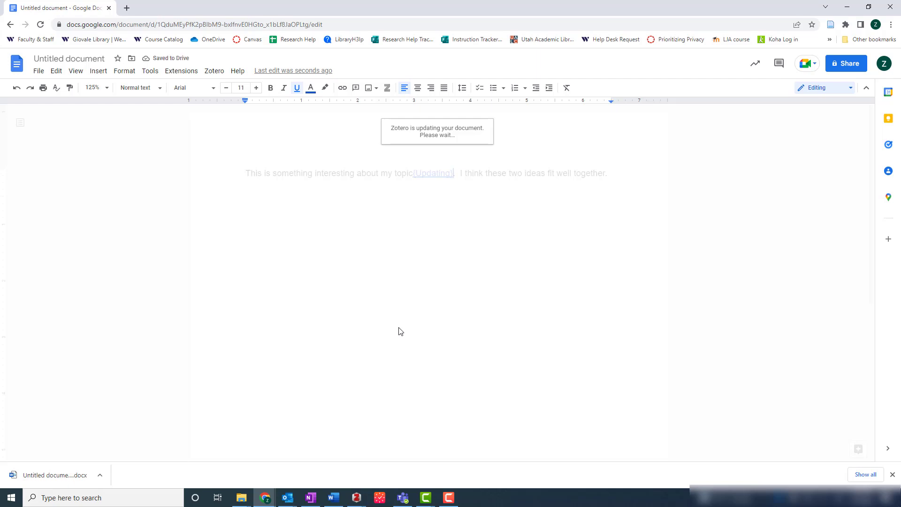
pyautogui.moveTo(356, 497)
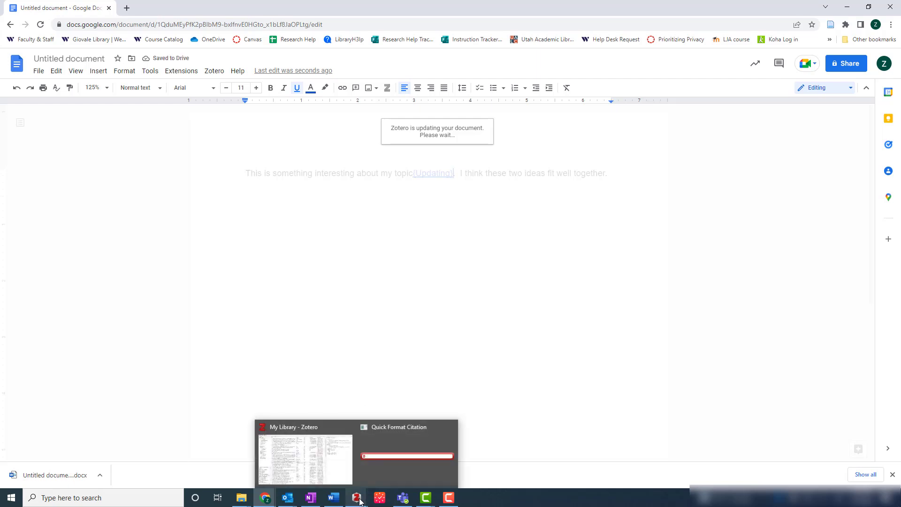
pyautogui.click(406, 473)
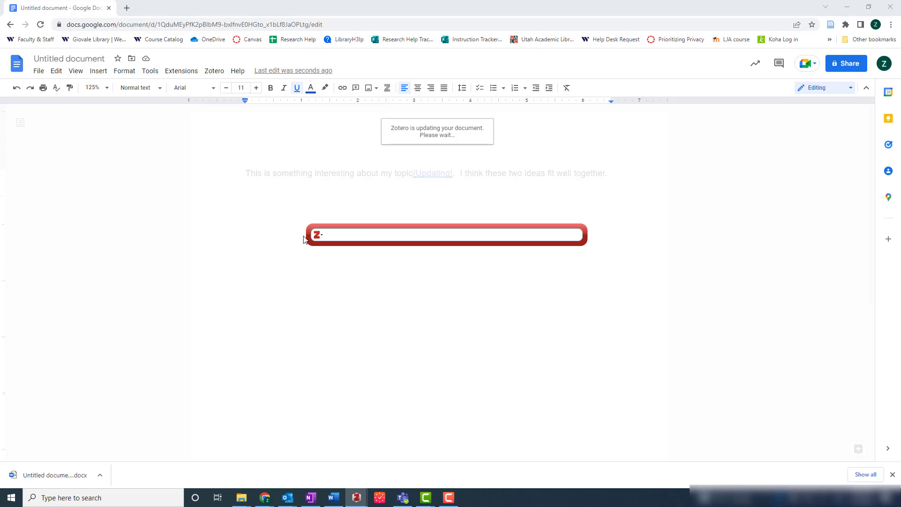
pyautogui.write('rox')
pyautogui.click(349, 269)
pyautogui.press('Return')
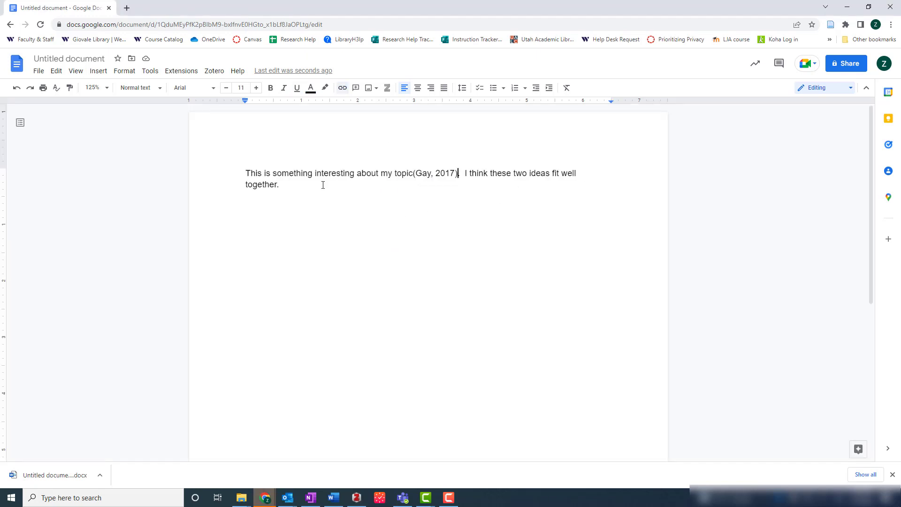
# - Insert a Zotero citation for the 2020 article beginning "Identity trajectories" after "together" at the end of the second sentence
pyautogui.click(208, 72)
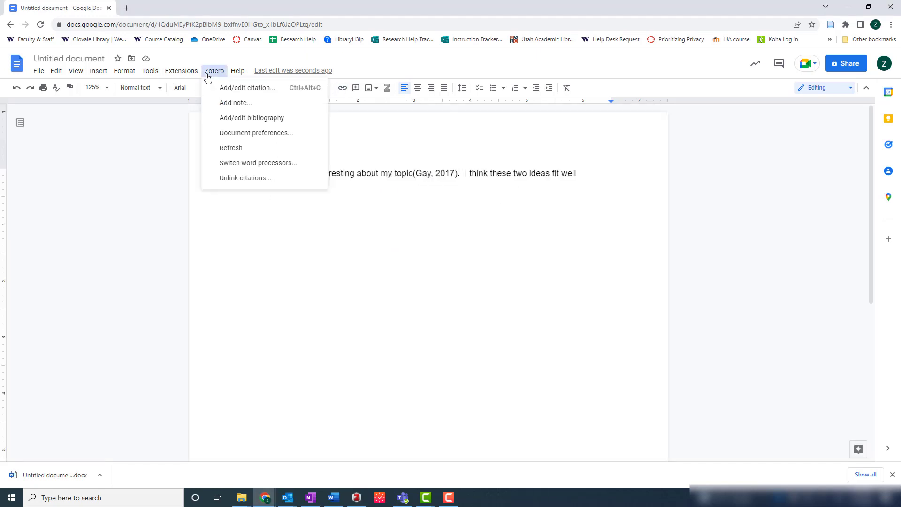
pyautogui.click(216, 96)
pyautogui.write('c')
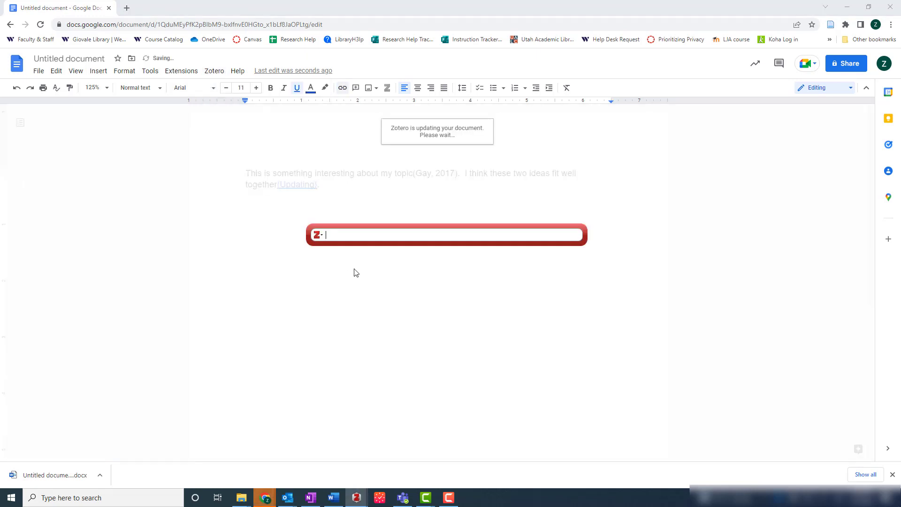
pyautogui.write('l')
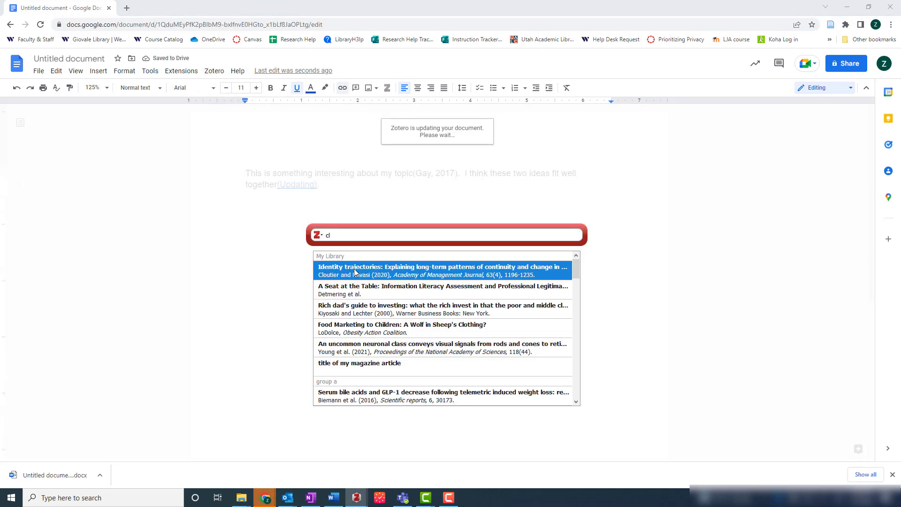
pyautogui.press('Return')
pyautogui.press('Return')
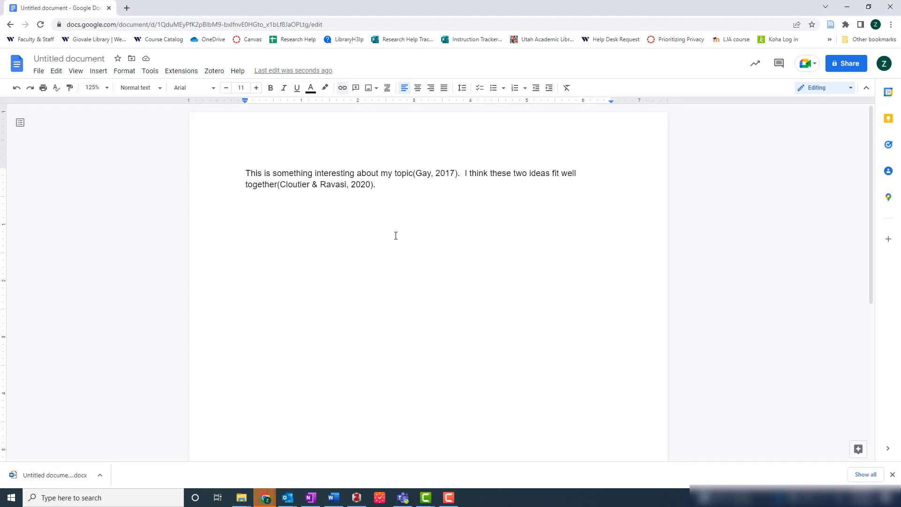
# - Insert the Zotero bibliography on a new line below the paragraph in the Google Docs document
pyautogui.press('Return')
pyautogui.press('Return')
pyautogui.click(218, 72)
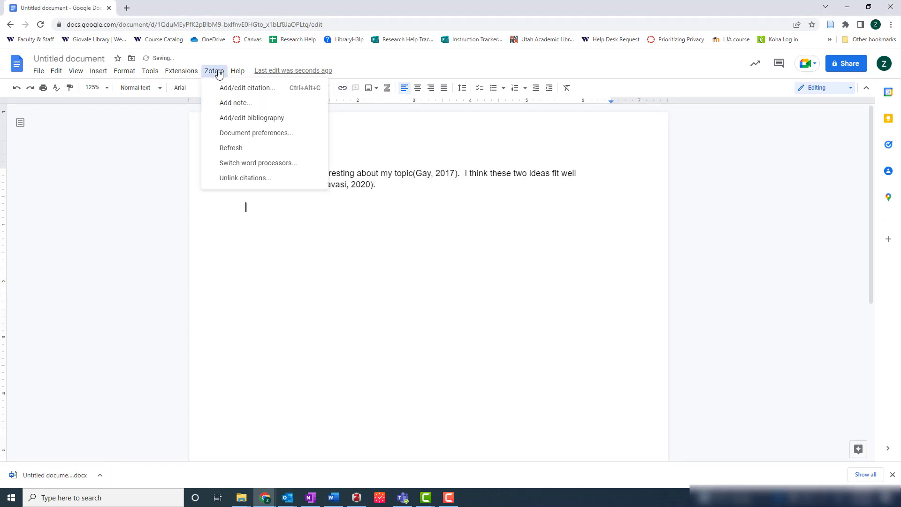
pyautogui.click(238, 134)
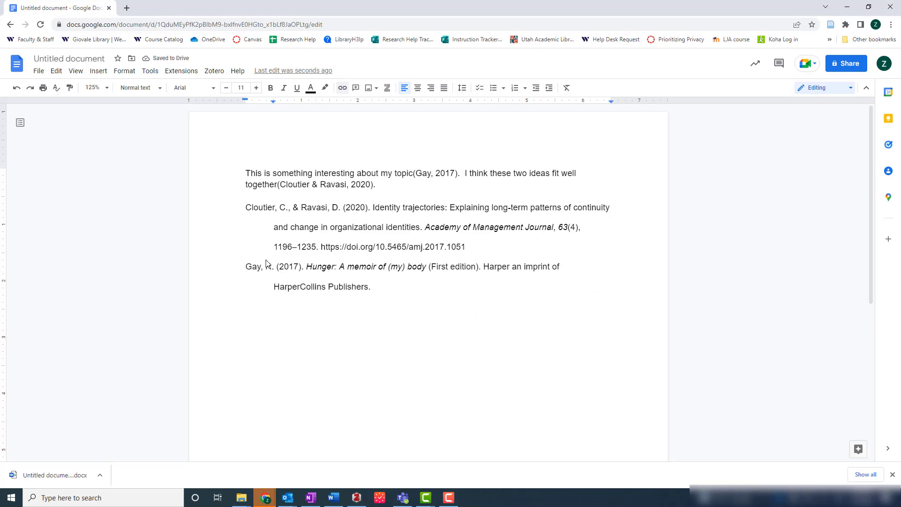
pyautogui.click(417, 291)
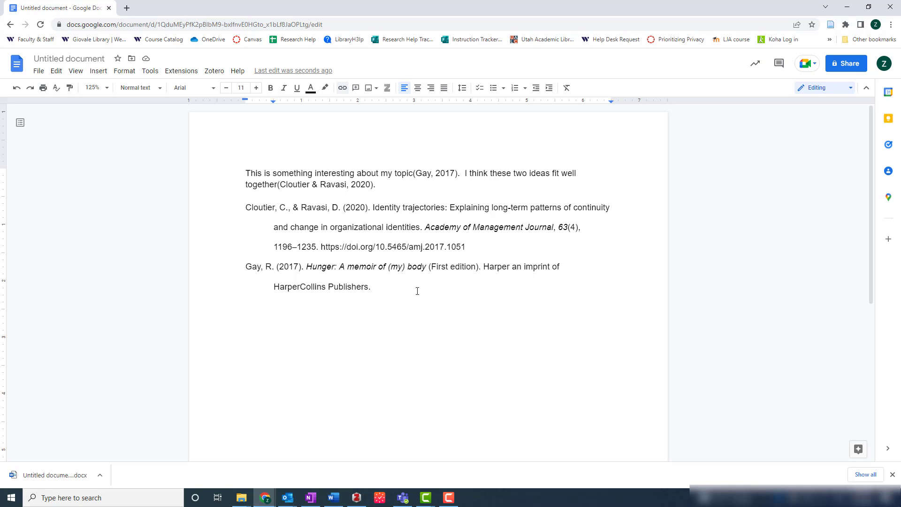
# - Switch to Zotero and copy a Chicago 17th edition (full note) bibliography of the four items from "Overdue" through "Indigenous Publicity" to the clipboard
pyautogui.hotkey('alt', 'Tab')
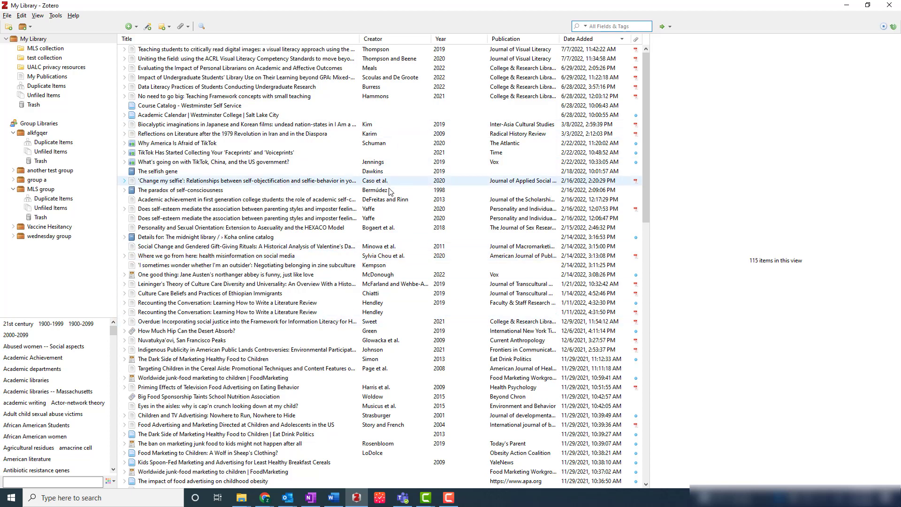
pyautogui.click(269, 322)
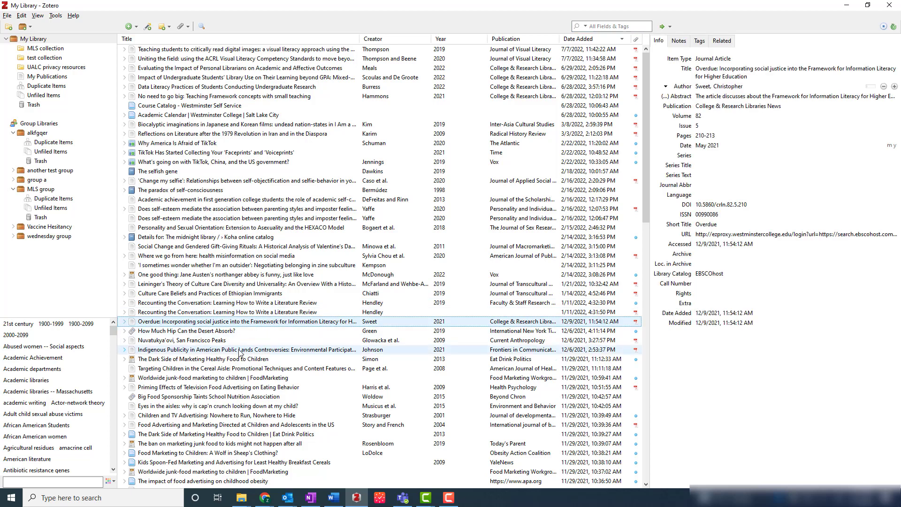
pyautogui.keyDown('shift'); pyautogui.click(226, 351); pyautogui.keyUp('shift')
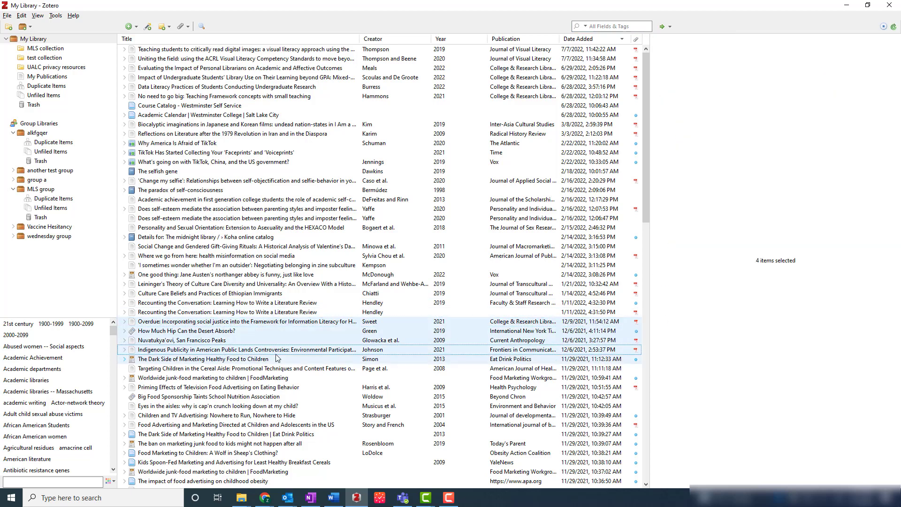
pyautogui.rightClick(318, 335)
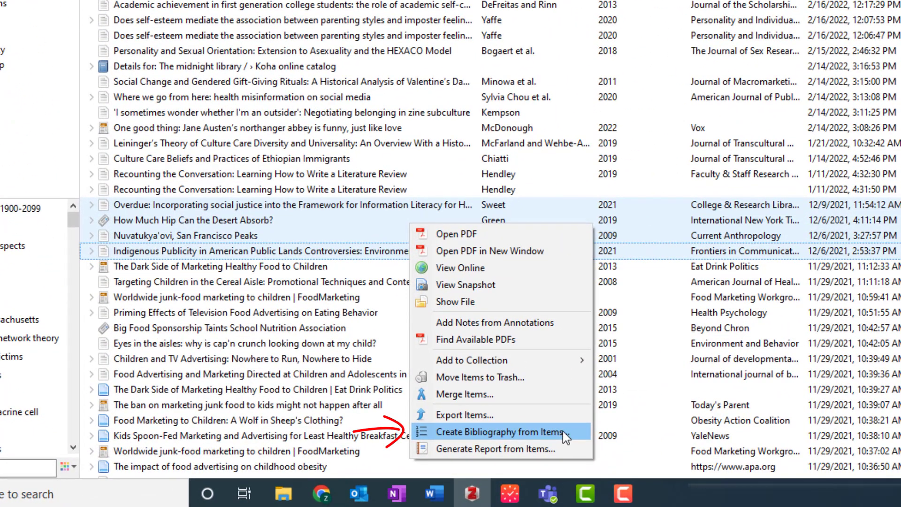
pyautogui.click(562, 431)
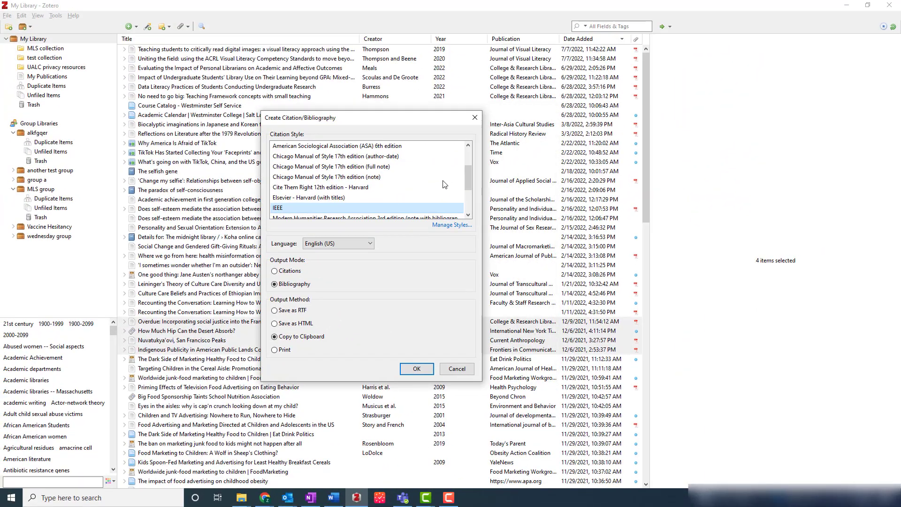
pyautogui.moveTo(471, 171); pyautogui.dragTo(472, 154)
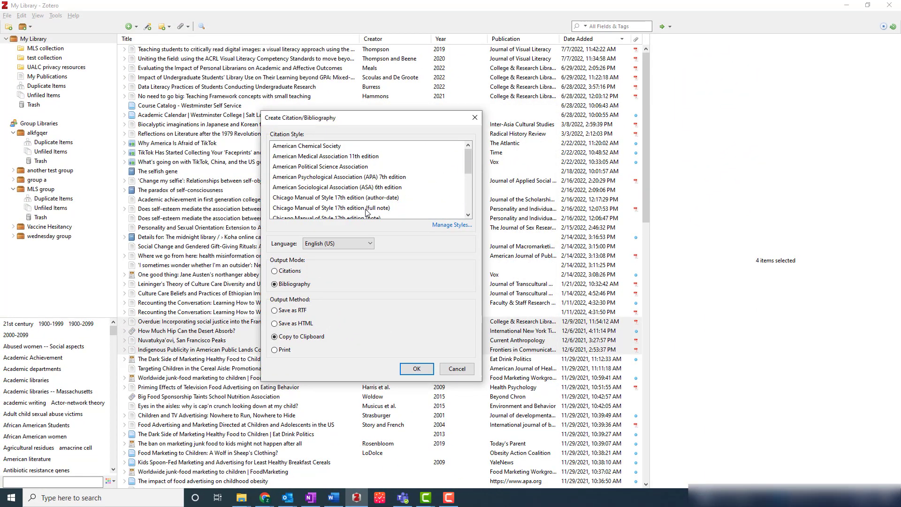
pyautogui.click(384, 208)
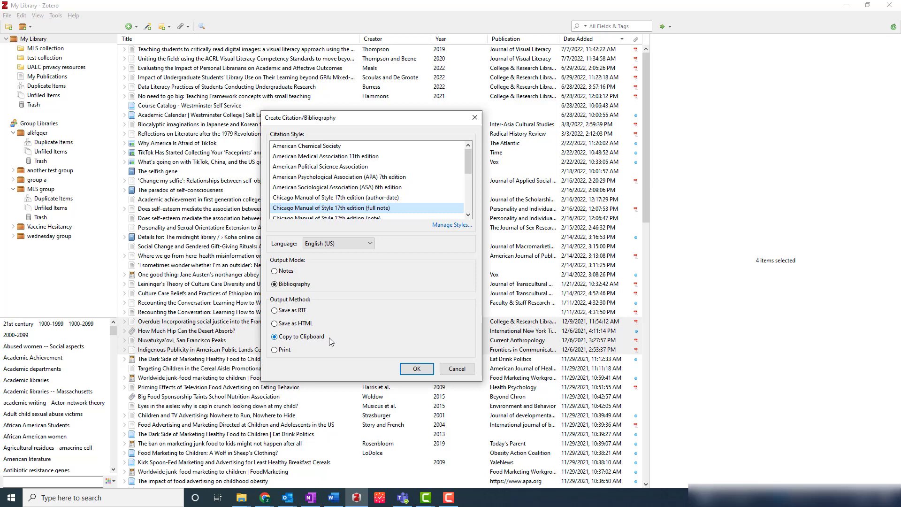
pyautogui.click(424, 371)
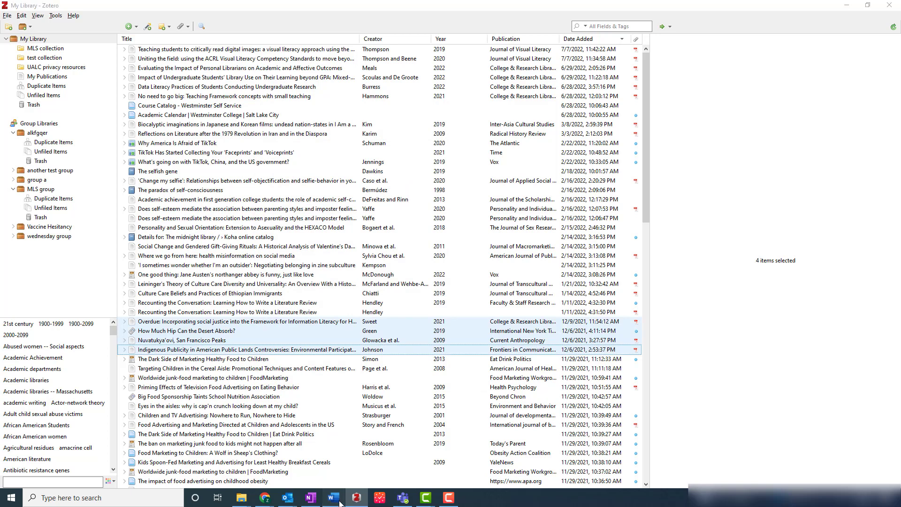
# - Switch to Word and paste the copied bibliography below the existing reference list
pyautogui.click(334, 498)
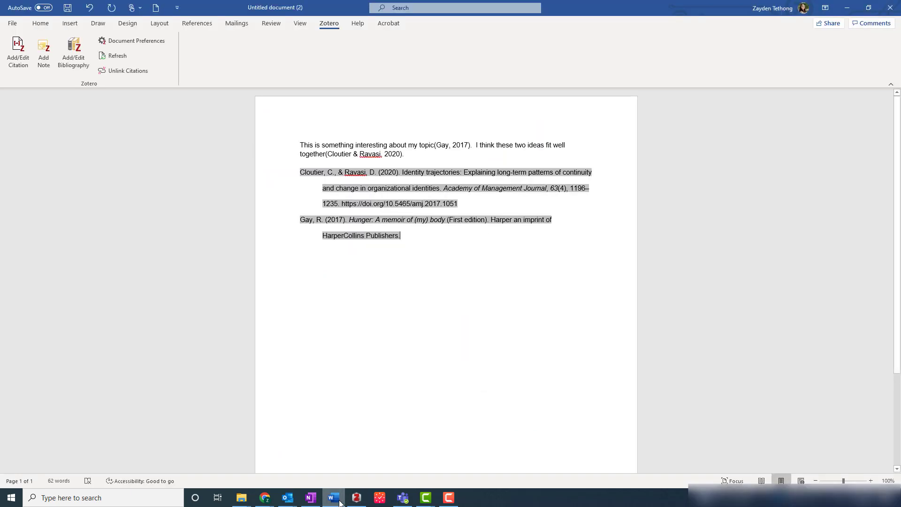
pyautogui.click(463, 292)
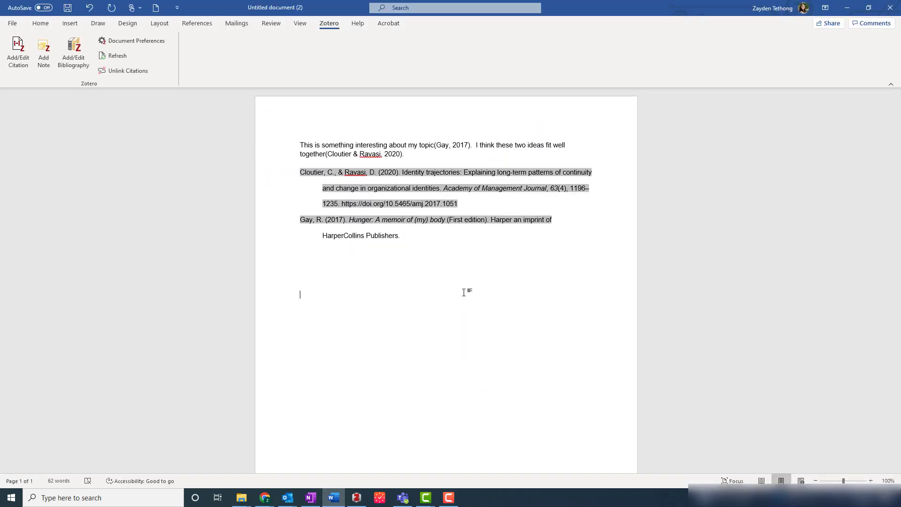
pyautogui.write('Glowacka, Maria, Dorothy Washburn, and Justin Richland. "Nuvatukya’ovi, San Francisco Peaks." Current Anthropology 50, no. 4 (August 2009): 547. https://doi.org/10.1086/599069. Green, Penelope. "How Much Hip Can the Desert Absorb?" International New York Times, April 22, 2019. https://go.gale.com/ps/i.do?p=STND&u=wcslc_main&id=GALE|A595654973&v=2.1&it=r&sid=ebsco&asid=c6725c75. Johnson, Taylor N. "Indigenous Publicity in American Public Lands Controversies: Environmental Participation in the Fight for Bears Ears National Monument." Frontiers in Communication 6 (2021): 153. https://doi.org/10.3389/fcomm.2021.673115. Sweet, Christopher. "Overdue: Incorporating Social Justice into the Framework for Information Literacy for Higher Education." College & Research Libraries News 82, no. 5 (May 2021): 210–13. https://doi.org/10.5860/crln.82.5.210.')
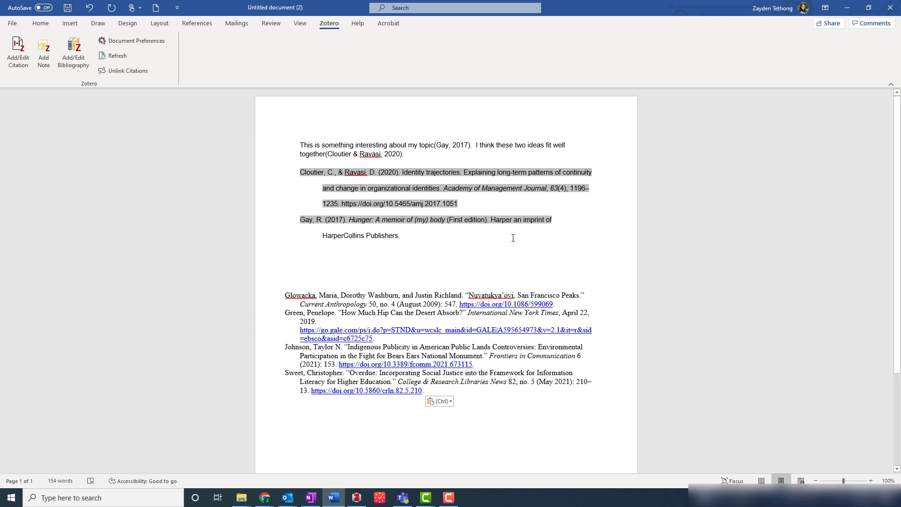
pyautogui.scroll(-2, 586, 237)
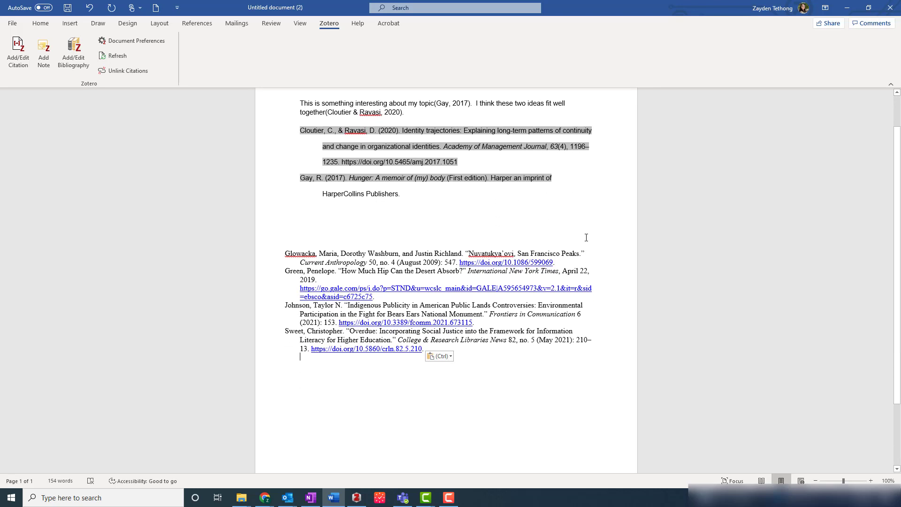